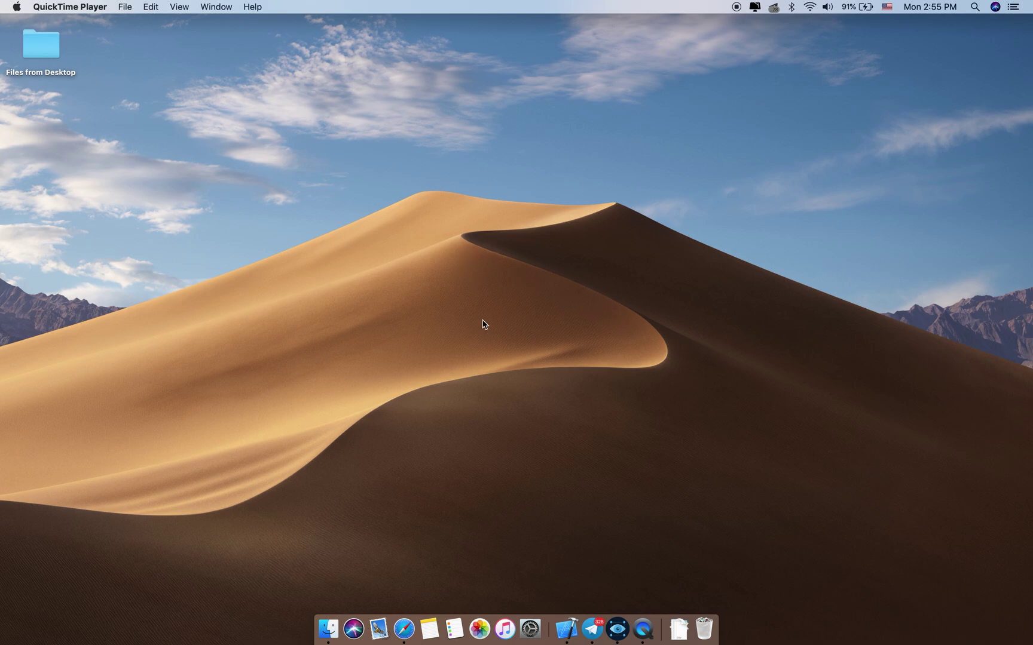
In Safari, browse MakeML's free datasets listing and open the Faces dataset page
{"action": "left_click", "coordinate": [403, 628]}
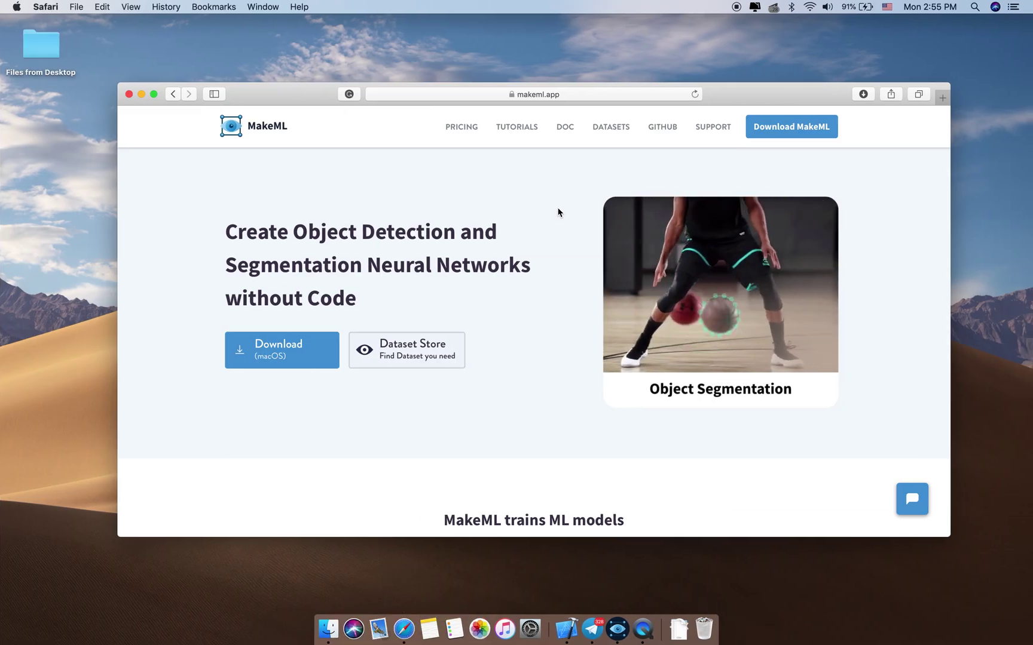
{"action": "left_click", "coordinate": [609, 126]}
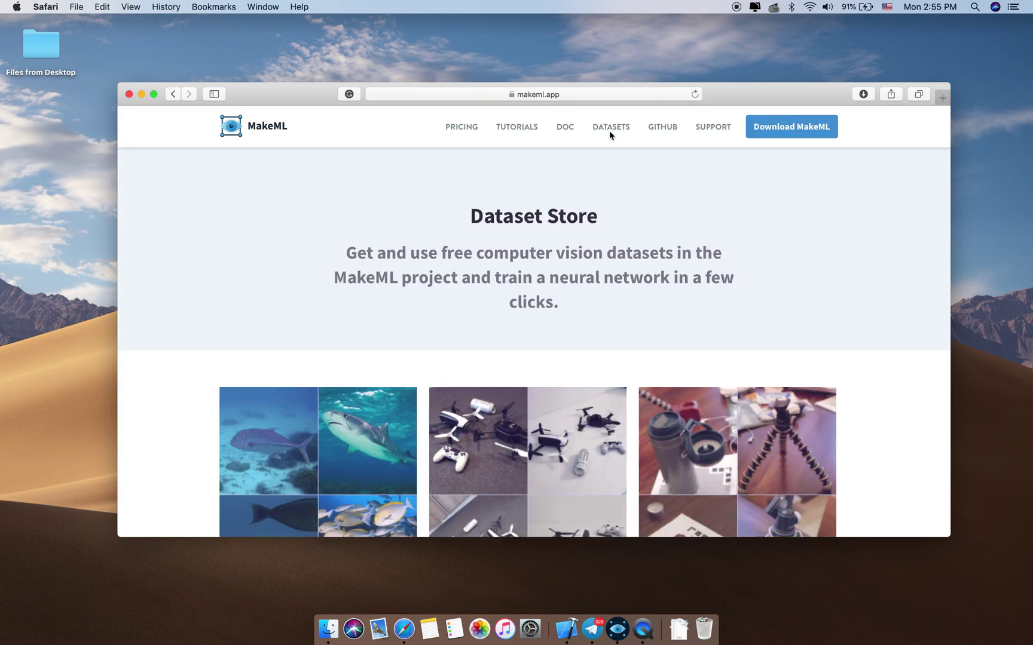
{"action": "scroll", "coordinate": [565, 302], "scroll_direction": "down", "scroll_amount": 5}
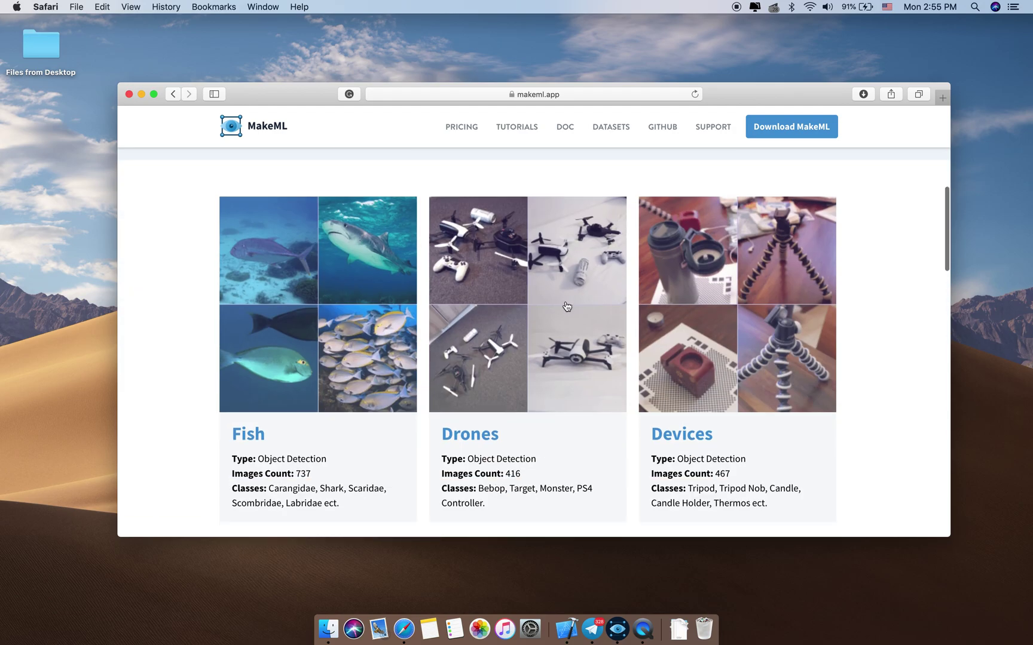
{"action": "scroll", "coordinate": [565, 302], "scroll_direction": "down", "scroll_amount": 2}
{"action": "scroll", "coordinate": [566, 306], "scroll_direction": "down", "scroll_amount": 3}
{"action": "scroll", "coordinate": [566, 306], "scroll_direction": "down", "scroll_amount": 4}
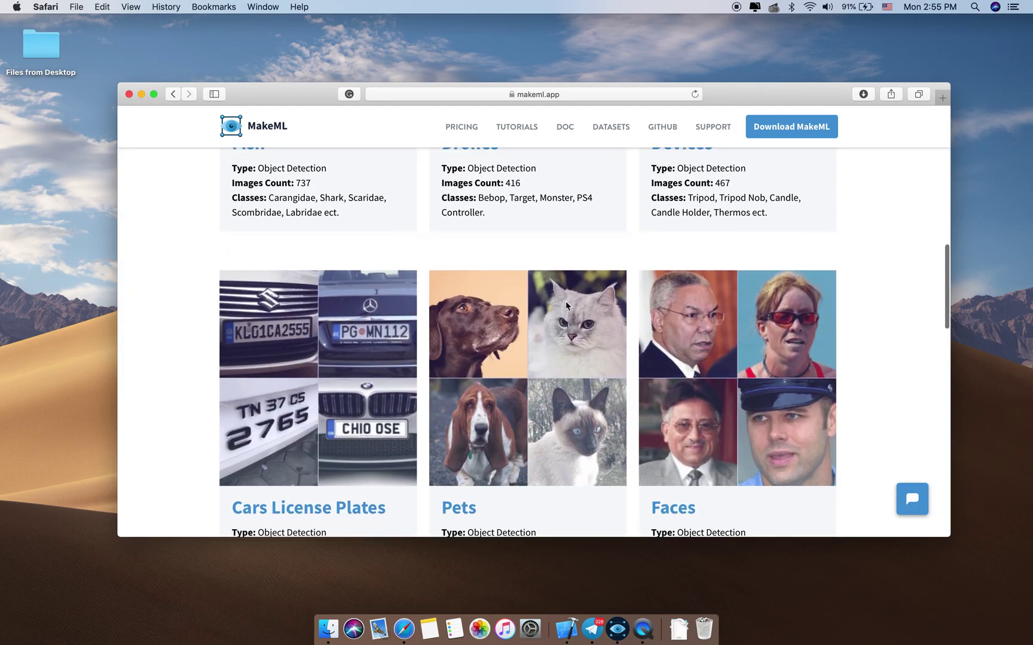
{"action": "scroll", "coordinate": [566, 305], "scroll_direction": "down", "scroll_amount": 2}
{"action": "scroll", "coordinate": [566, 305], "scroll_direction": "down", "scroll_amount": 4}
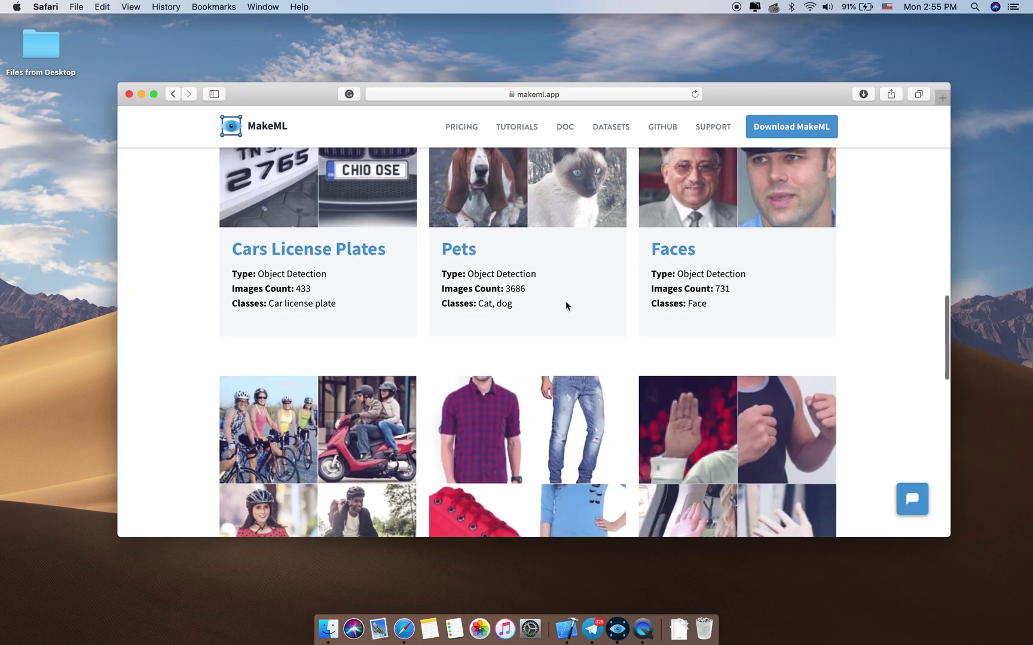
{"action": "scroll", "coordinate": [566, 304], "scroll_direction": "down", "scroll_amount": 4}
{"action": "scroll", "coordinate": [565, 305], "scroll_direction": "down", "scroll_amount": 1}
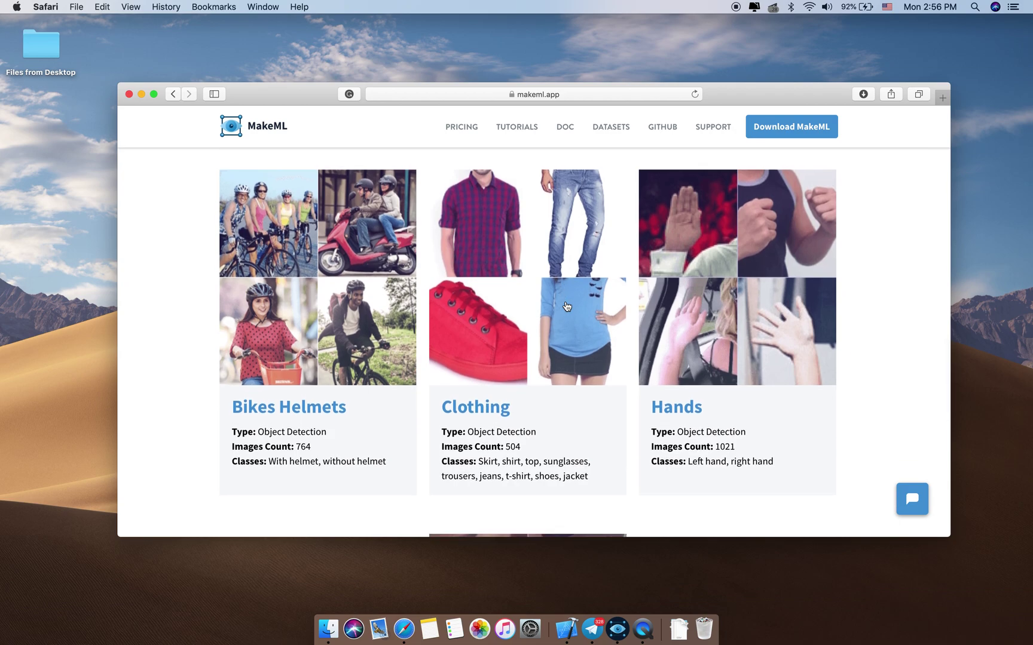
{"action": "scroll", "coordinate": [565, 305], "scroll_direction": "down", "scroll_amount": 5}
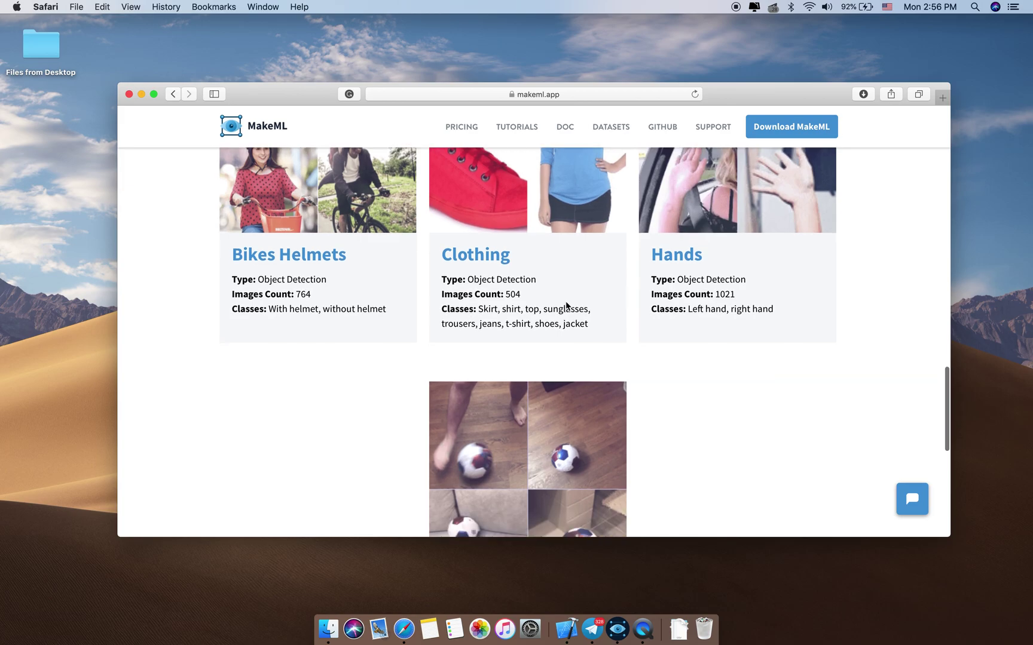
{"action": "scroll", "coordinate": [566, 305], "scroll_direction": "down", "scroll_amount": 5}
{"action": "scroll", "coordinate": [566, 304], "scroll_direction": "down", "scroll_amount": 2}
{"action": "scroll", "coordinate": [566, 305], "scroll_direction": "up", "scroll_amount": 6}
{"action": "scroll", "coordinate": [565, 305], "scroll_direction": "up", "scroll_amount": 6}
{"action": "scroll", "coordinate": [565, 305], "scroll_direction": "up", "scroll_amount": 3}
{"action": "scroll", "coordinate": [566, 305], "scroll_direction": "up", "scroll_amount": 2}
{"action": "scroll", "coordinate": [565, 306], "scroll_direction": "up", "scroll_amount": 3}
{"action": "scroll", "coordinate": [566, 306], "scroll_direction": "up", "scroll_amount": 2}
{"action": "scroll", "coordinate": [566, 305], "scroll_direction": "down", "scroll_amount": 5}
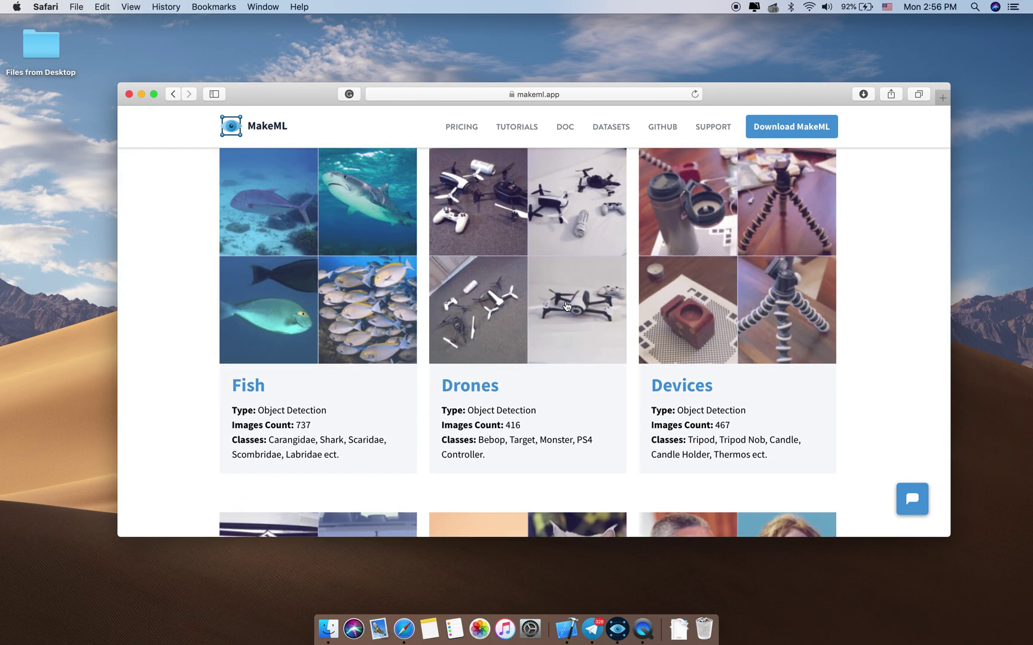
{"action": "scroll", "coordinate": [566, 305], "scroll_direction": "up", "scroll_amount": 1}
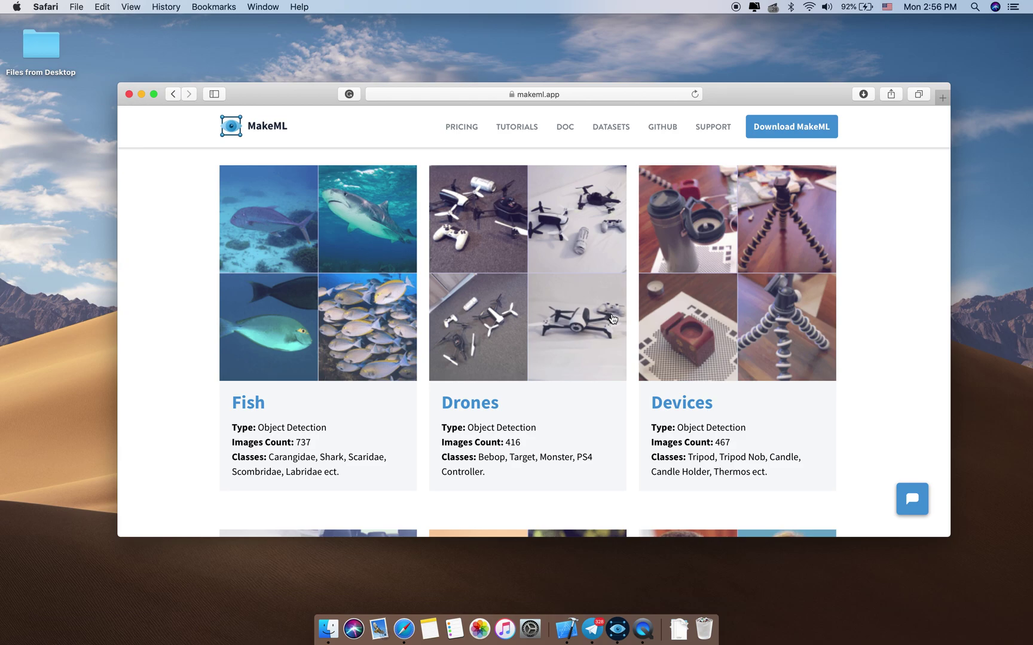
{"action": "scroll", "coordinate": [597, 377], "scroll_direction": "down", "scroll_amount": 5}
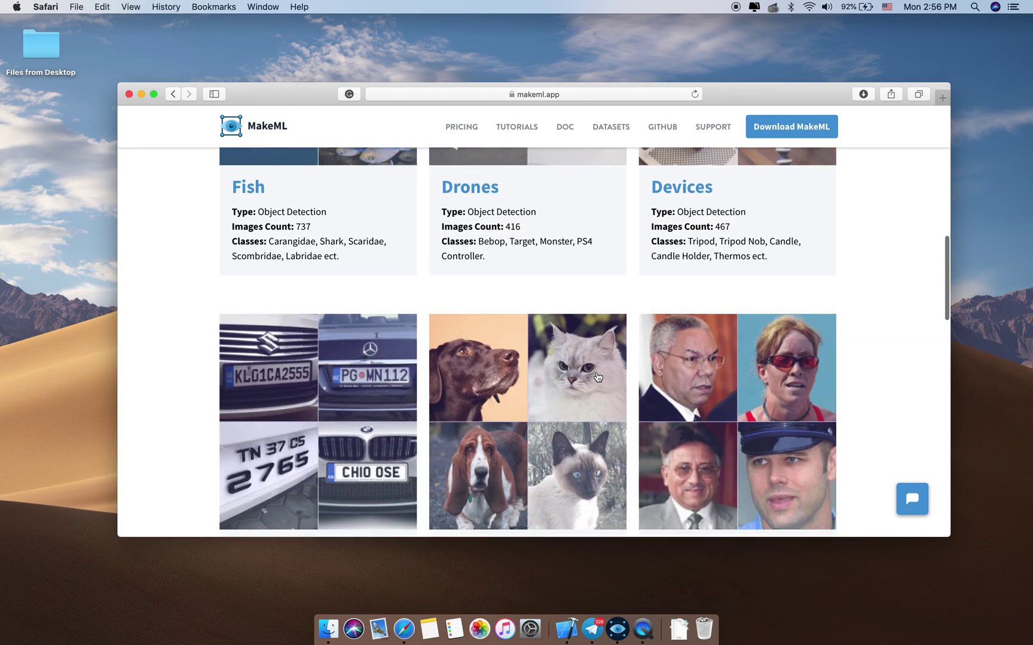
{"action": "scroll", "coordinate": [598, 378], "scroll_direction": "down", "scroll_amount": 3}
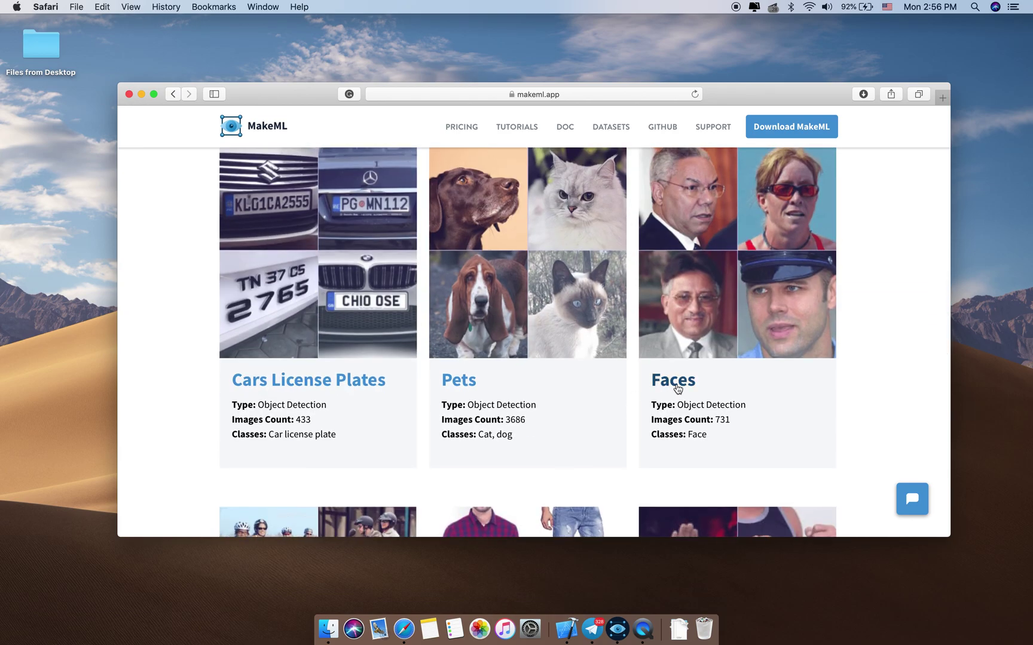
{"action": "left_click", "coordinate": [677, 388]}
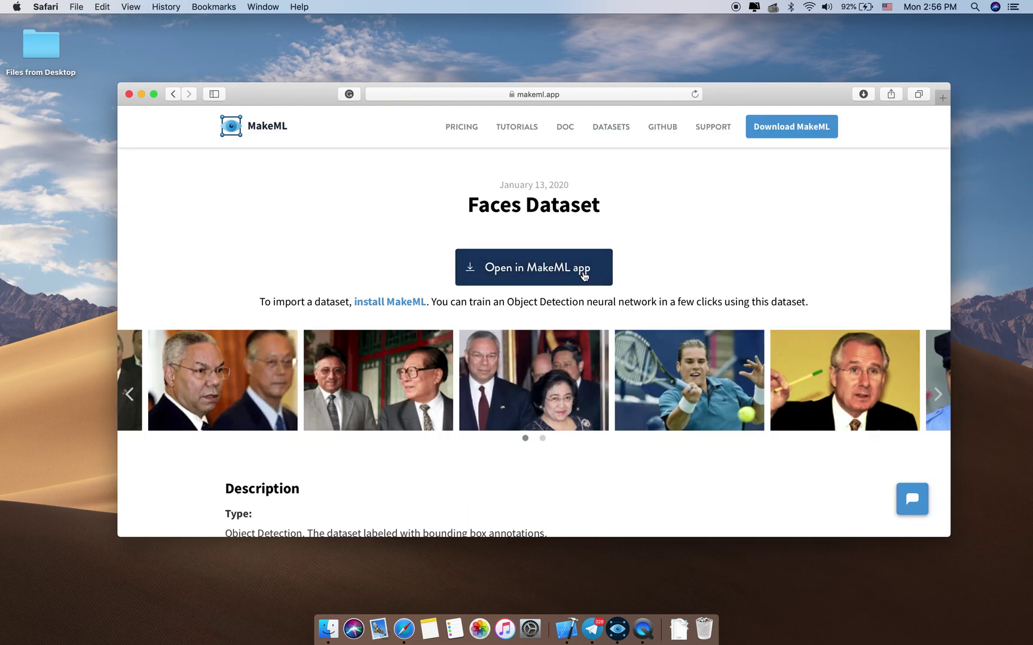
{"action": "scroll", "coordinate": [584, 274], "scroll_direction": "down", "scroll_amount": 4}
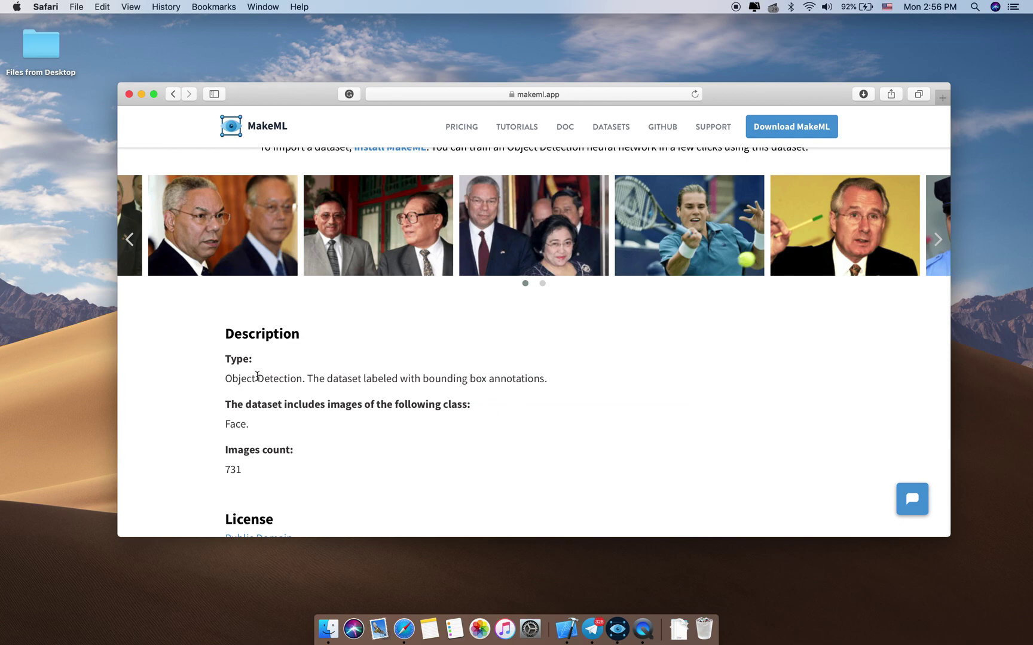
{"action": "scroll", "coordinate": [277, 418], "scroll_direction": "up", "scroll_amount": 1}
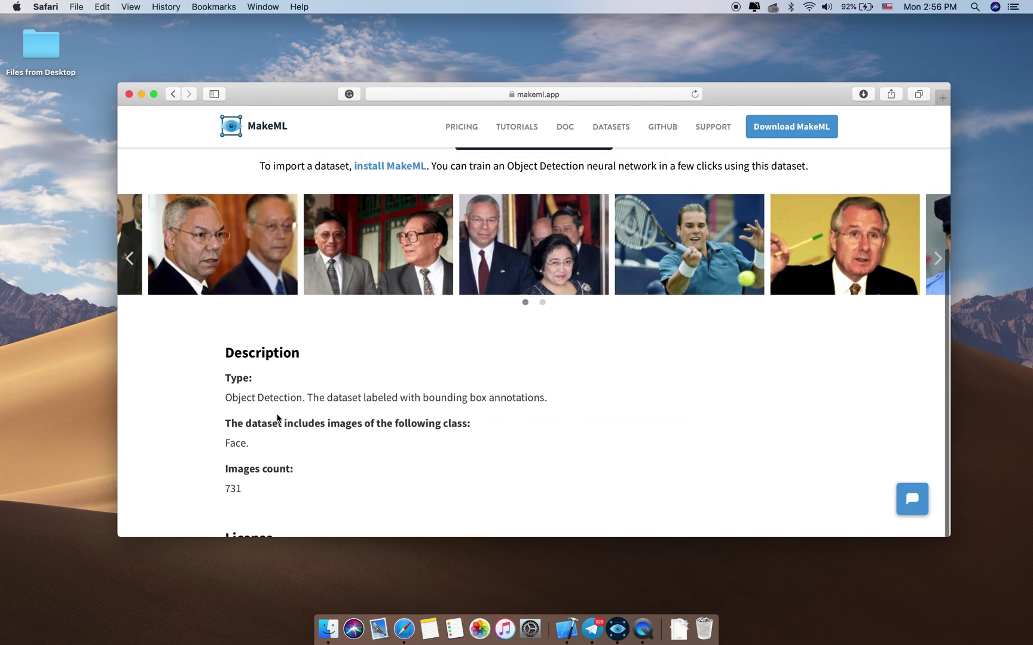
{"action": "scroll", "coordinate": [278, 418], "scroll_direction": "down", "scroll_amount": 1}
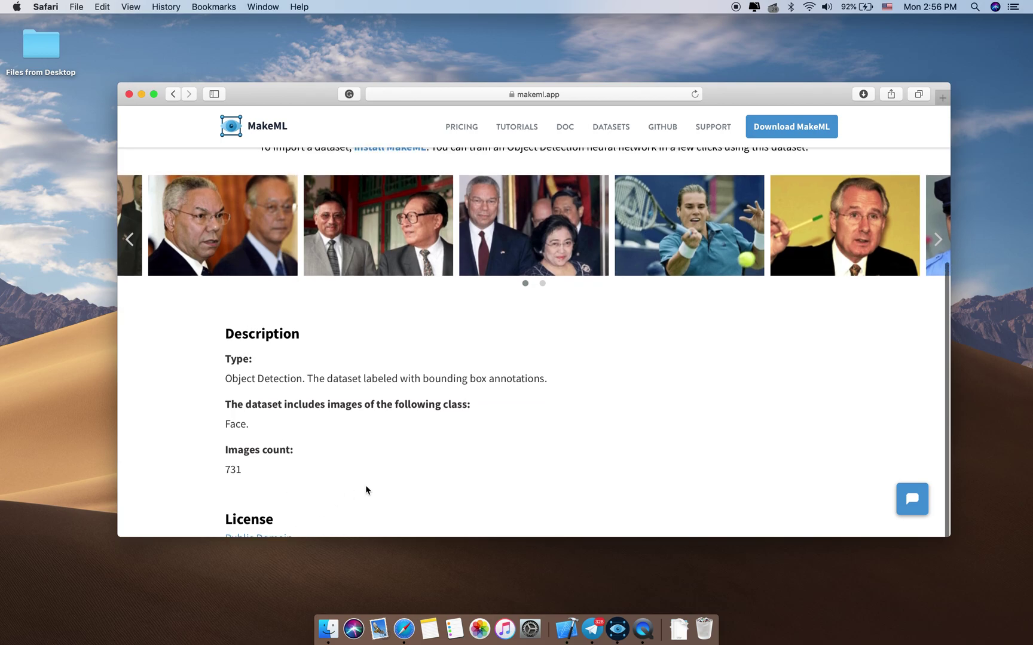
Put the Safari window showing the Faces Dataset page into full screen
{"action": "left_click", "coordinate": [154, 93]}
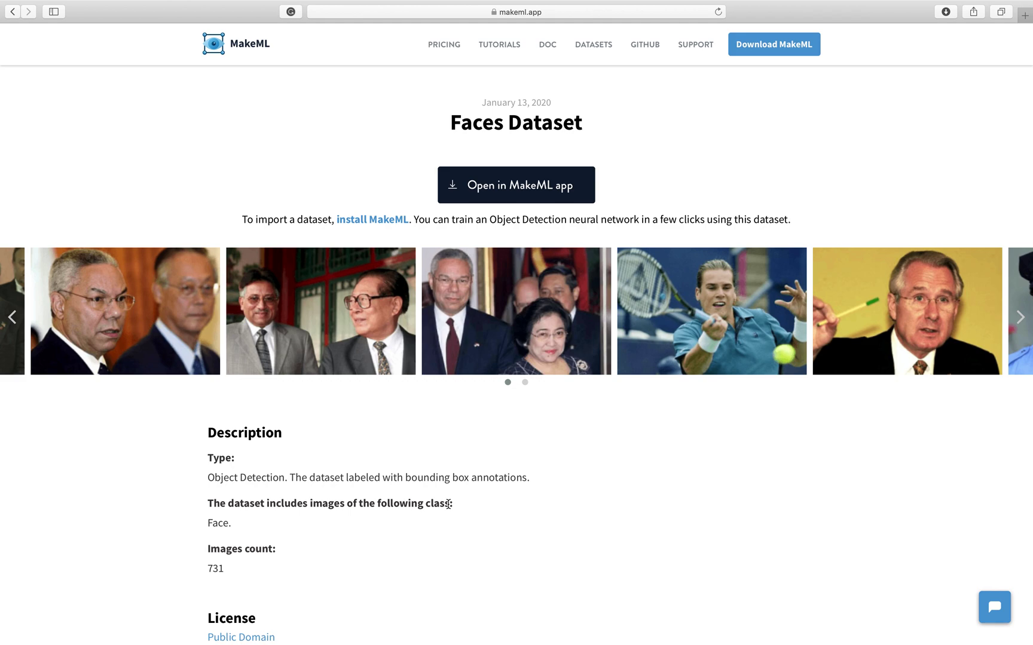
Send the Faces dataset to the MakeML app, allowing Safari's launch prompt
{"action": "left_click", "coordinate": [578, 189]}
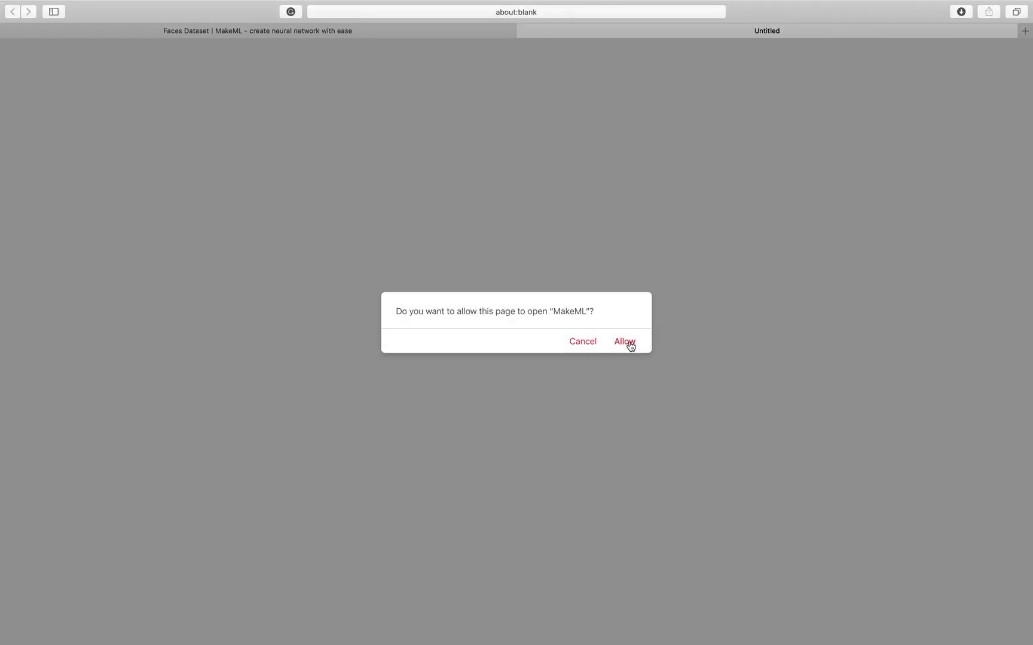
{"action": "left_click", "coordinate": [627, 342]}
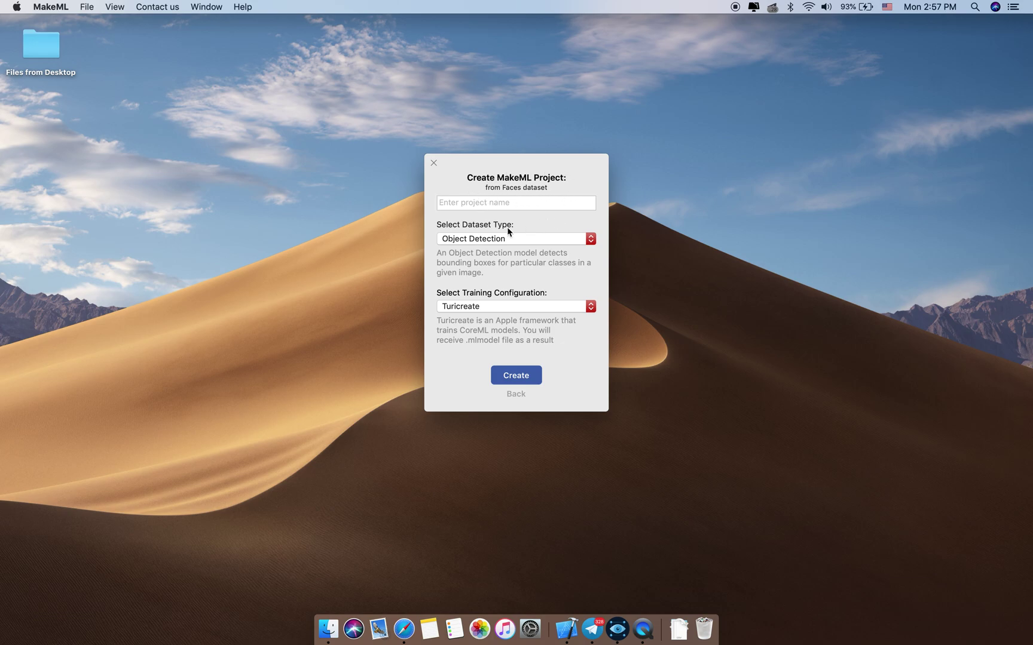
{"action": "type", "text": "Face"}
{"action": "type", "text": "s"}
Create the 'Faces' Object Detection project using Turicreate
{"action": "left_click", "coordinate": [529, 375]}
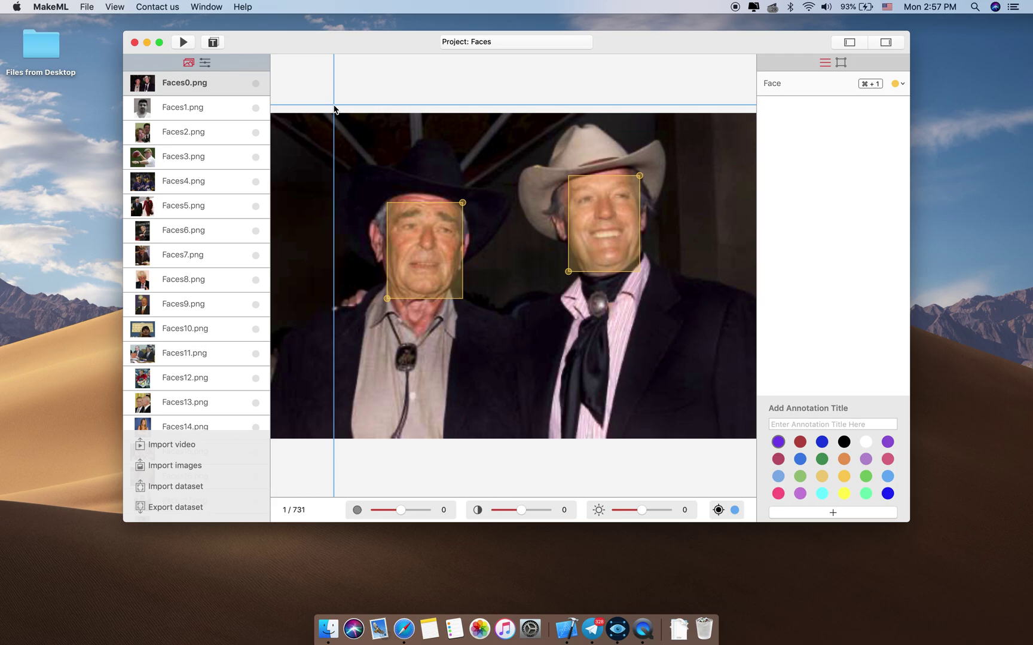
Step through the Faces1–Faces7 images to check their face box annotations
{"action": "left_click", "coordinate": [227, 113]}
{"action": "left_click", "coordinate": [224, 133]}
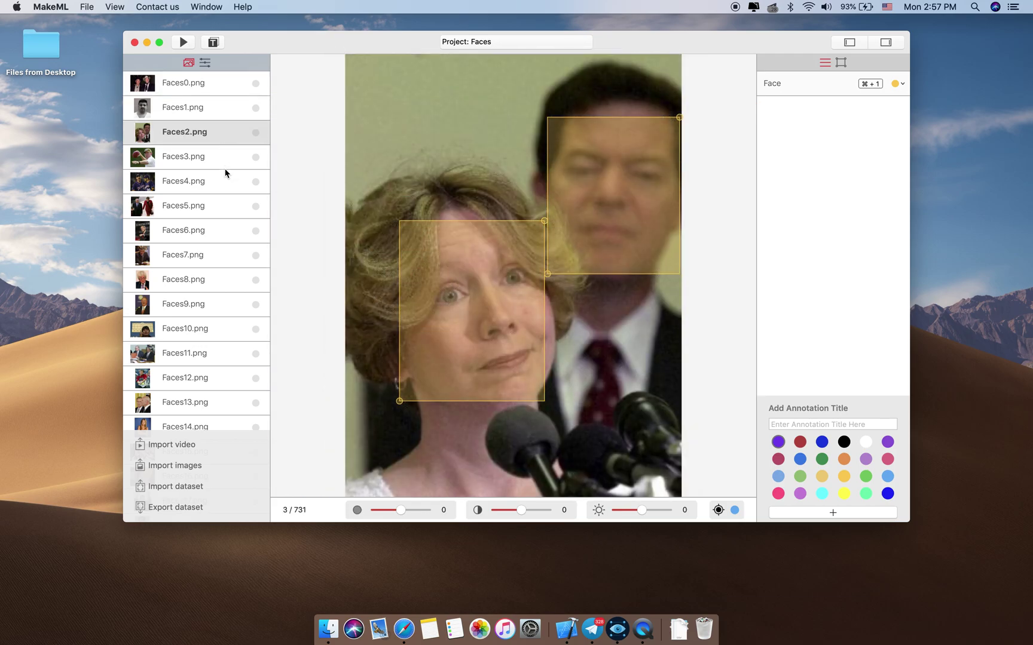
{"action": "left_click", "coordinate": [226, 157]}
{"action": "left_click", "coordinate": [230, 257]}
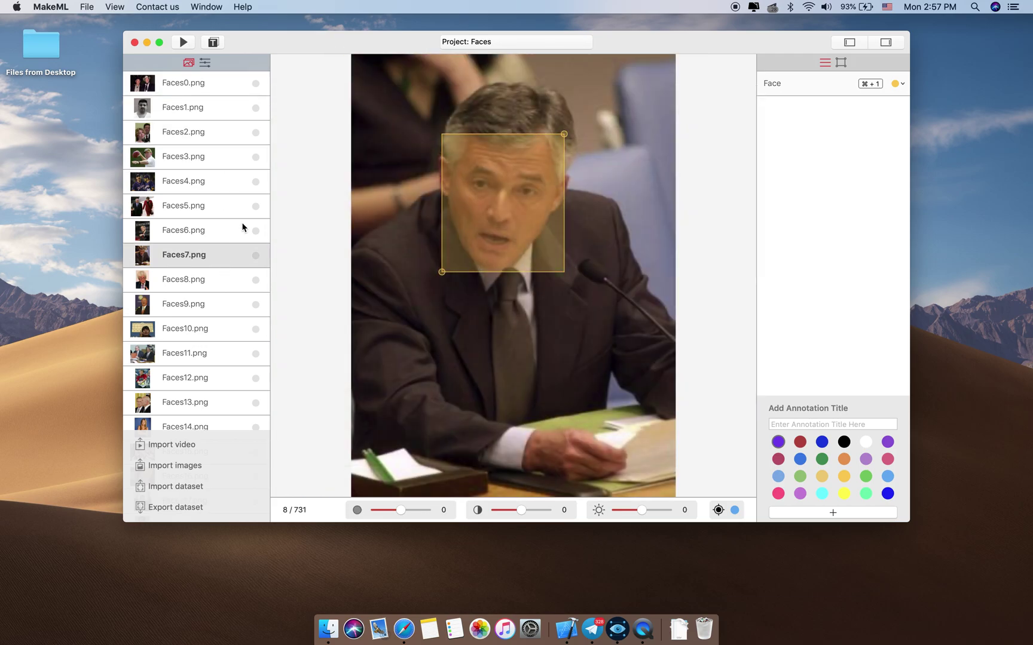
{"action": "left_click", "coordinate": [242, 230]}
{"action": "left_click", "coordinate": [242, 207]}
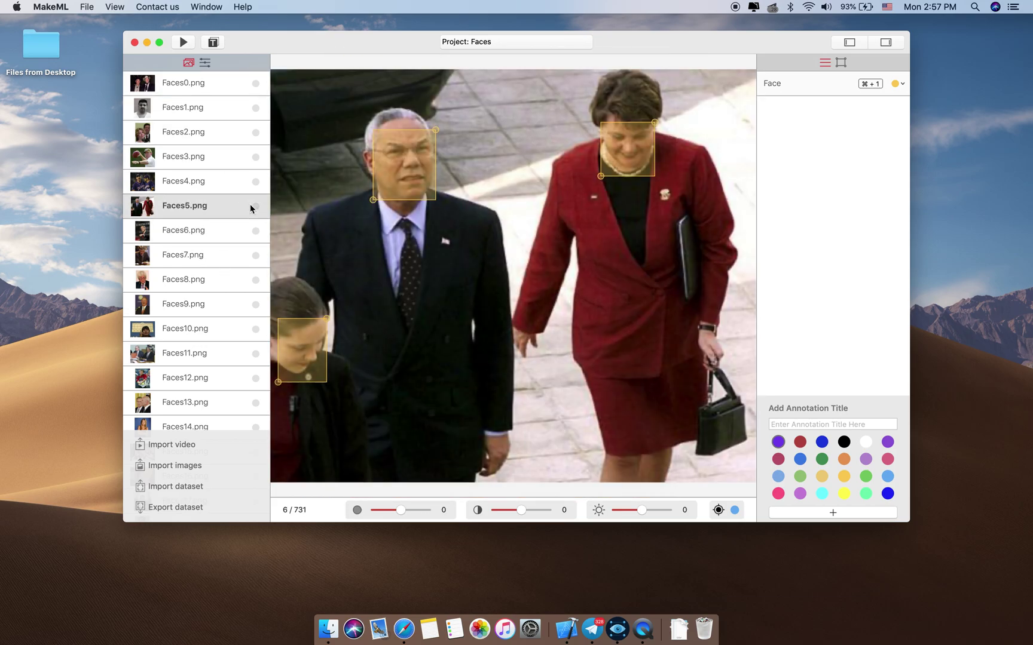
Glance at the training options panel, return to the image list, and open Augmentation Settings
{"action": "left_click", "coordinate": [205, 63]}
{"action": "left_click", "coordinate": [189, 63]}
{"action": "left_click", "coordinate": [184, 41]}
{"action": "scroll", "coordinate": [479, 268], "scroll_direction": "down", "scroll_amount": 4}
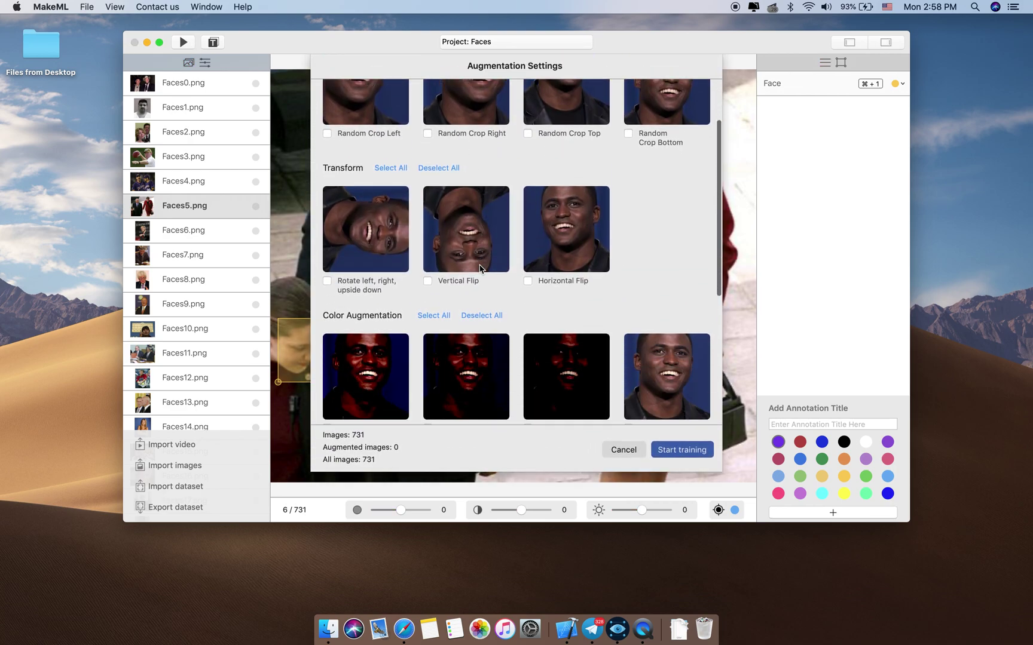
{"action": "scroll", "coordinate": [479, 268], "scroll_direction": "down", "scroll_amount": 4}
{"action": "scroll", "coordinate": [480, 268], "scroll_direction": "down", "scroll_amount": 4}
{"action": "scroll", "coordinate": [480, 268], "scroll_direction": "up", "scroll_amount": 8}
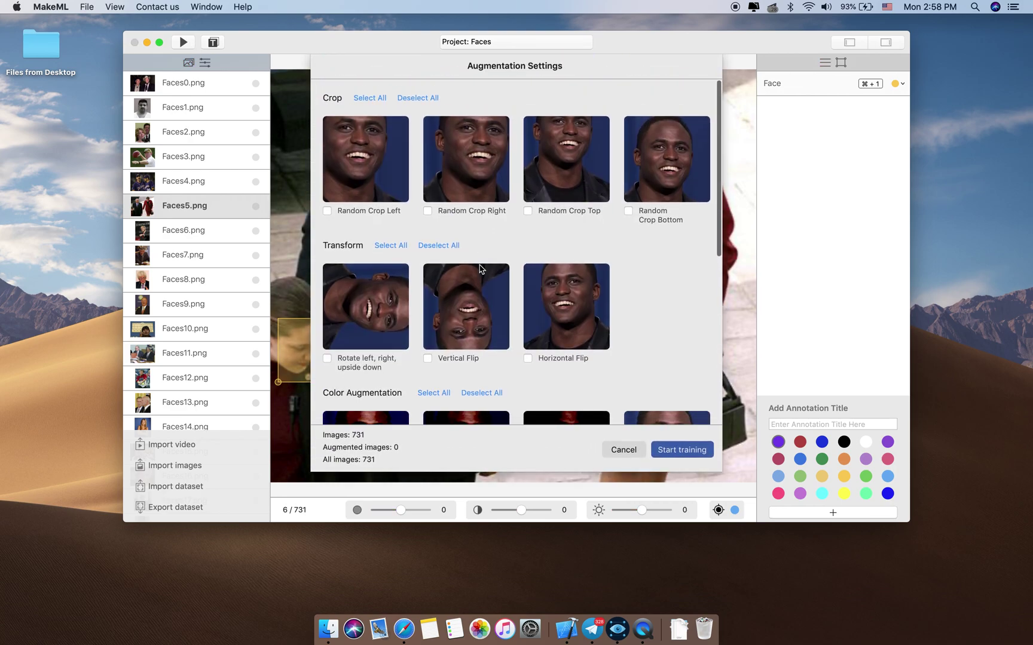